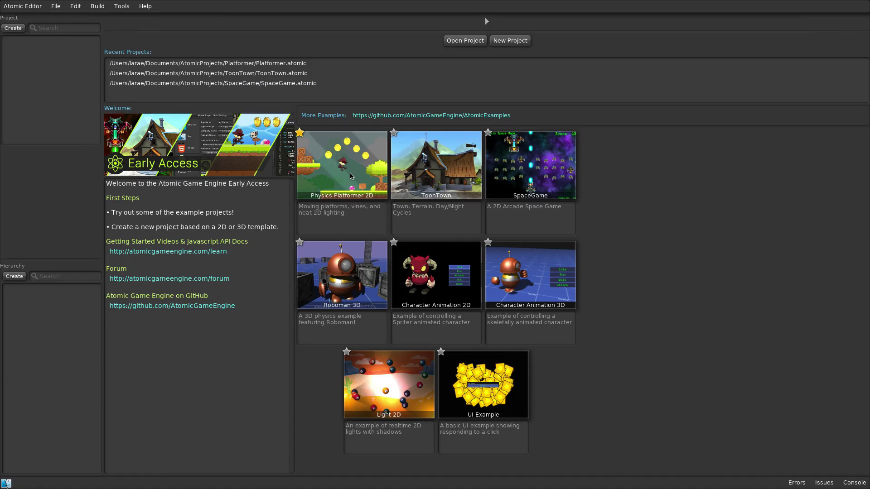
Create a project named MyGame from the Physics Platformer 2D example in the AtomicProjects directory.
left_click(351, 175)
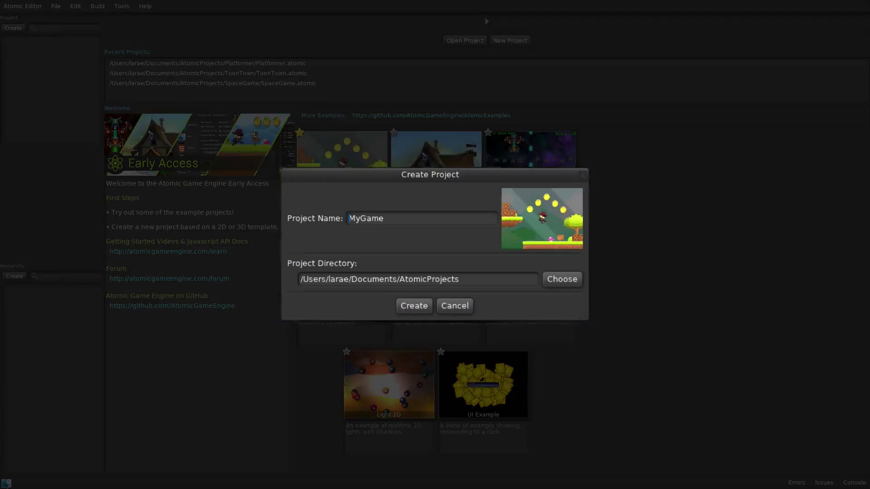
left_click(407, 340)
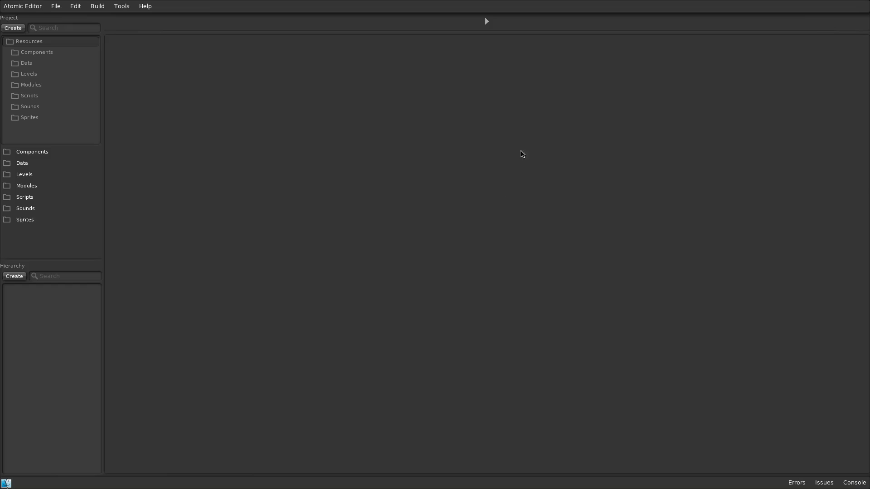
Run the MyGame project and play through the level, jumping the character across the platforms and crates.
left_click(486, 22)
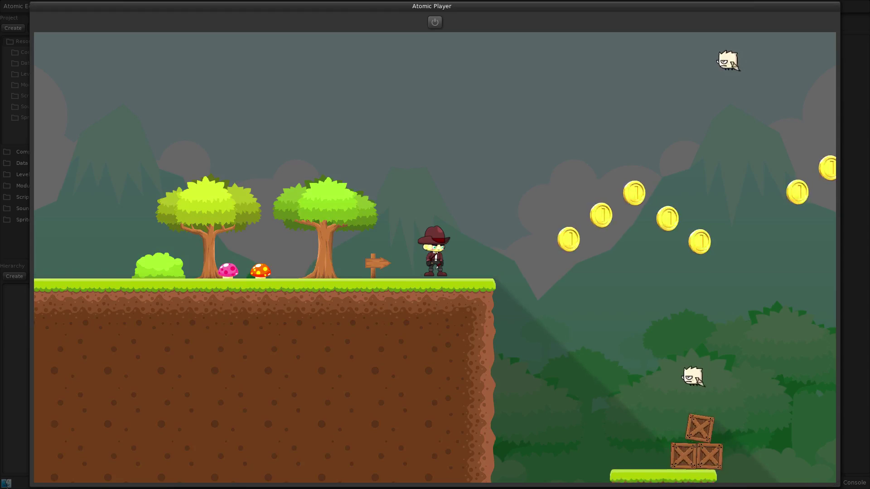
key("Right")
key("space")
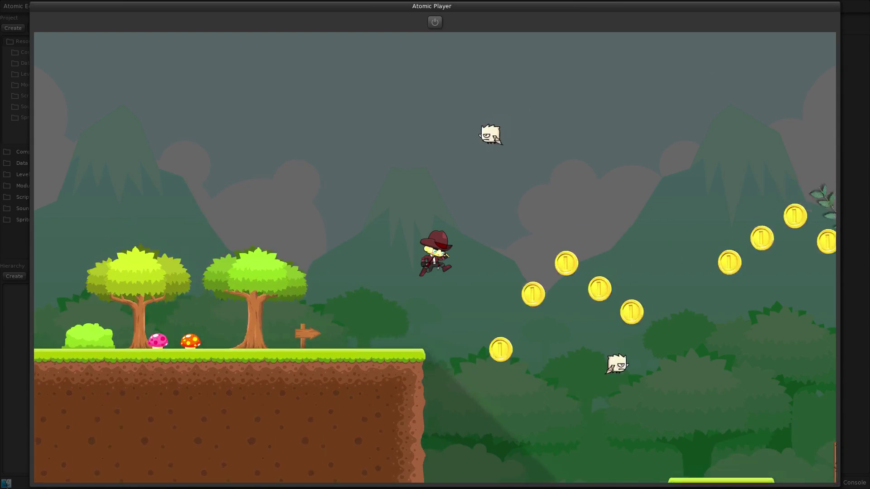
key("Right")
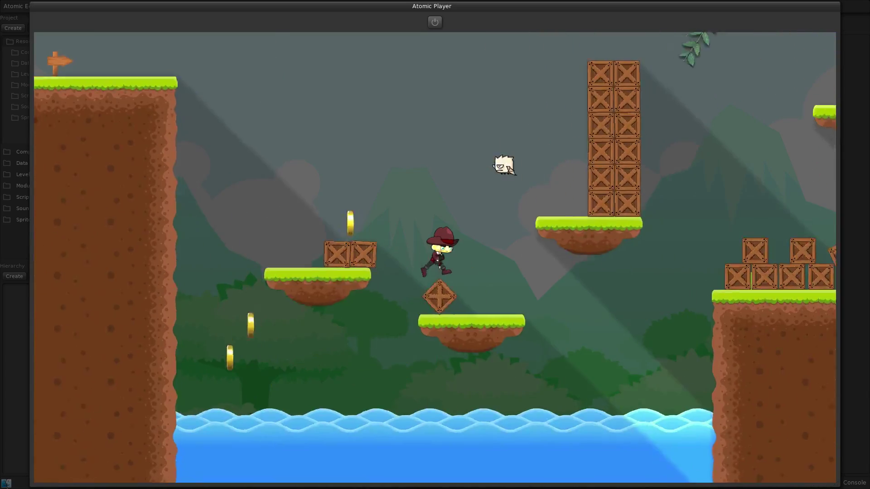
key("space")
key("Right")
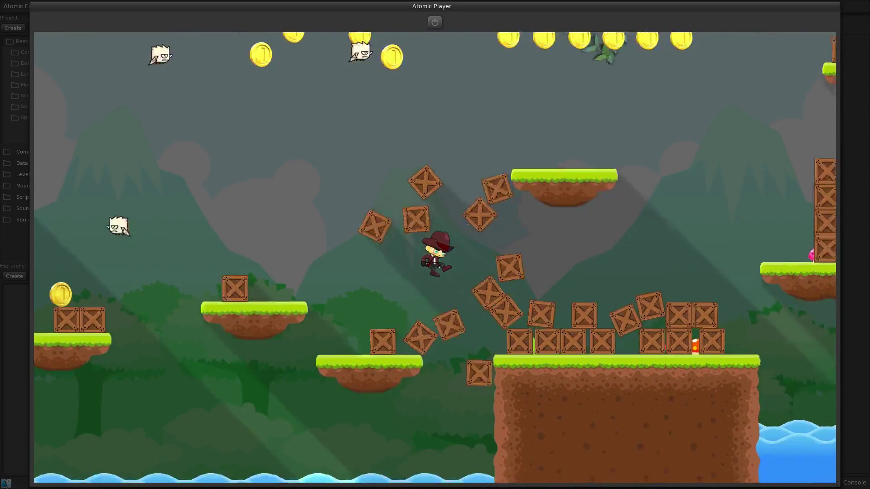
key("space")
key("Right")
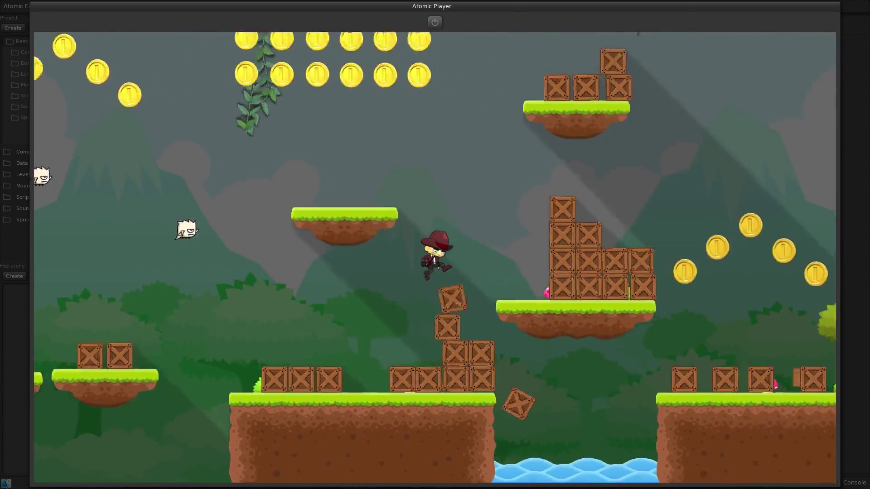
key("Right")
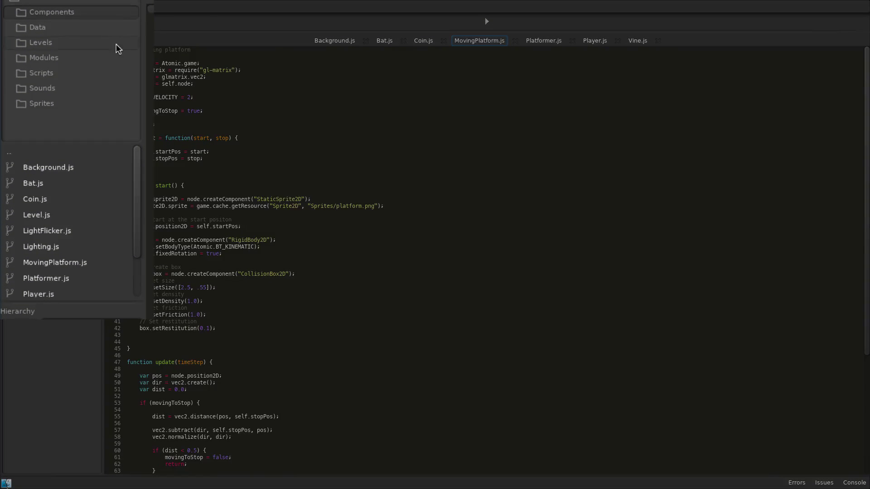
Open Level1.tmx from the Levels folder and paint wave tiles with solid water beneath them beside the cliff on the Water layer.
left_click(82, 74)
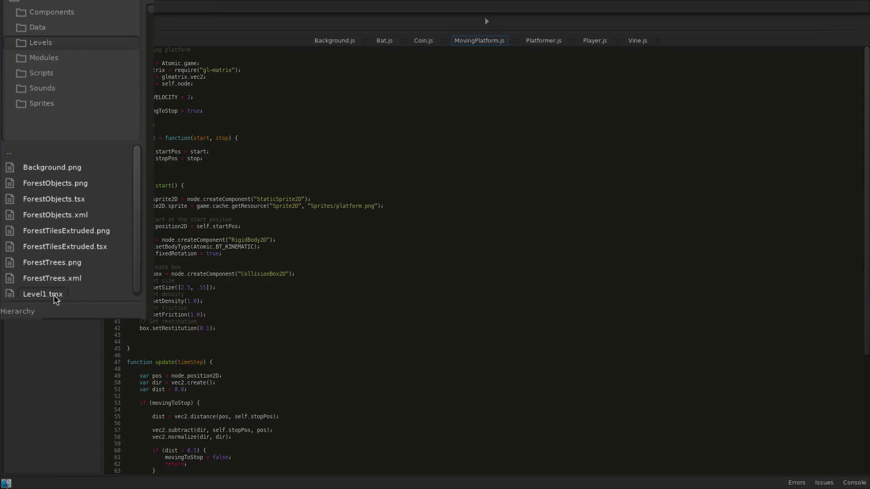
double_click(39, 255)
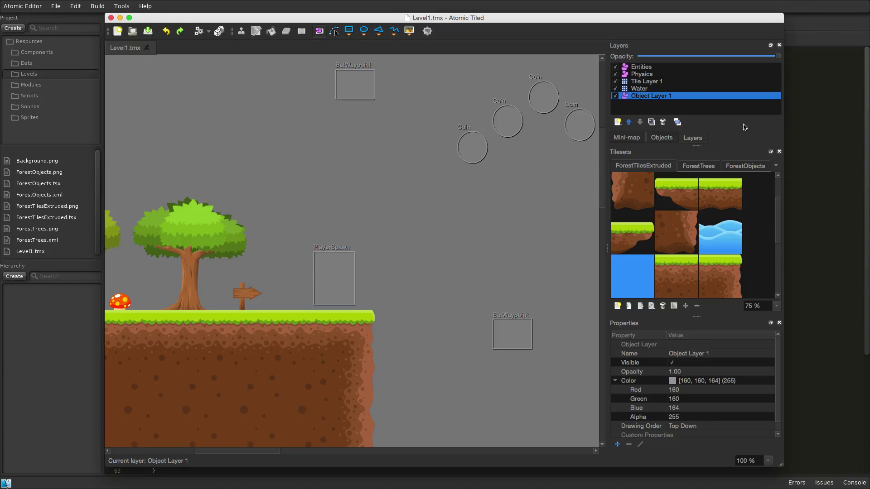
left_click(638, 88)
left_click(720, 233)
left_click_drag(345, 400, 588, 401)
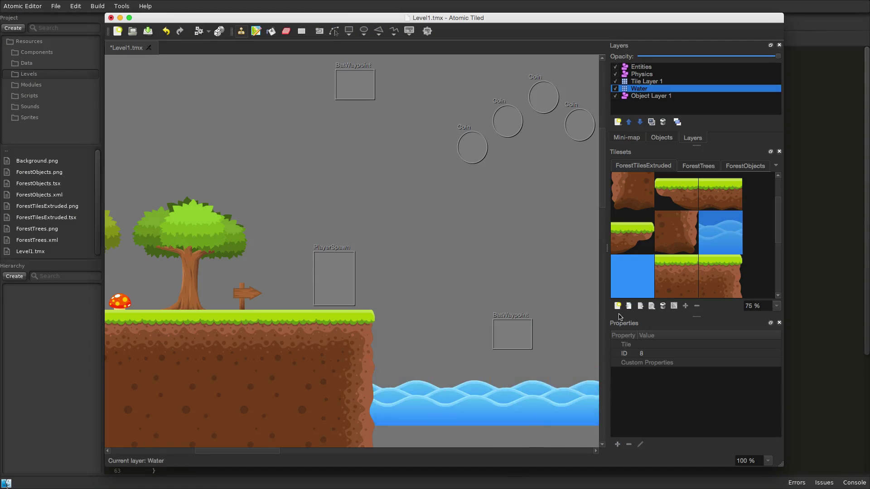
left_click(629, 284)
left_click_drag(592, 445, 357, 441)
Build a three-tile floating grass platform above the water on Tile Layer 1 using the ForestTilesExtruded tileset.
left_click(661, 82)
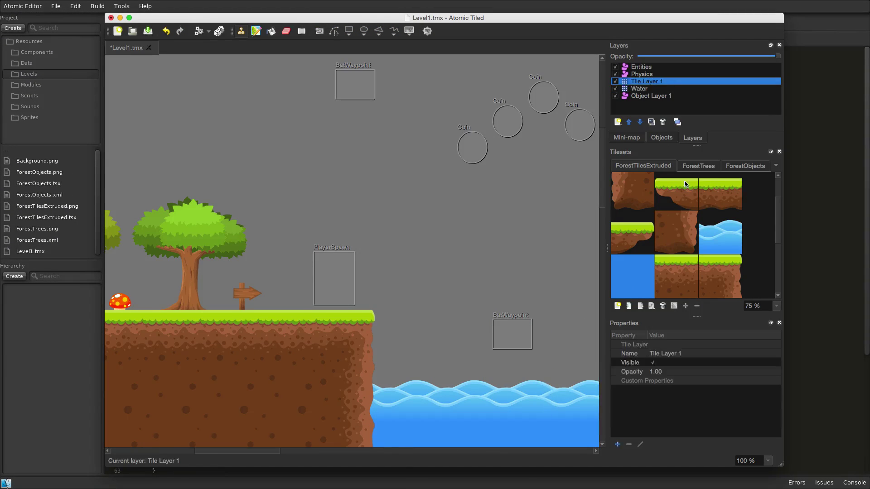
left_click(683, 185)
left_click(454, 268)
left_click(718, 192)
left_click(516, 276)
left_click(620, 237)
left_click(572, 276)
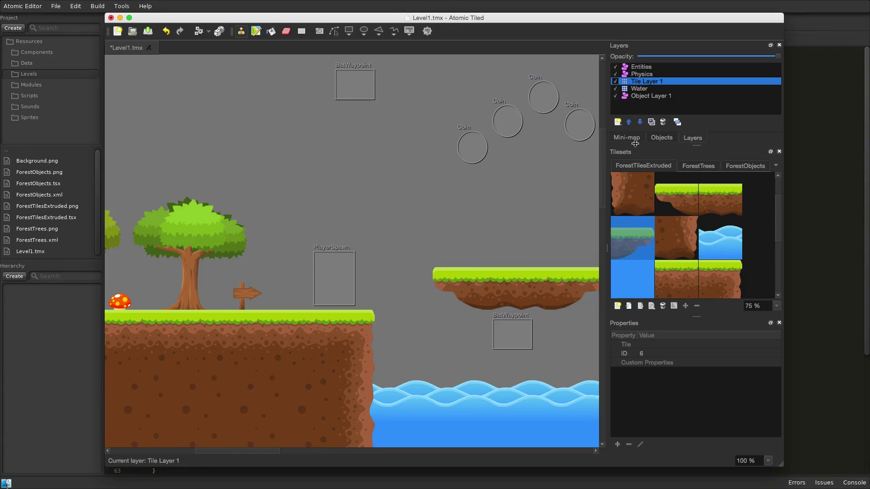
Place a pink mushroom from the ForestObjects tileset on the floating platform in Object Layer 1.
left_click(651, 96)
left_click(746, 165)
left_click(644, 272)
left_click(500, 256)
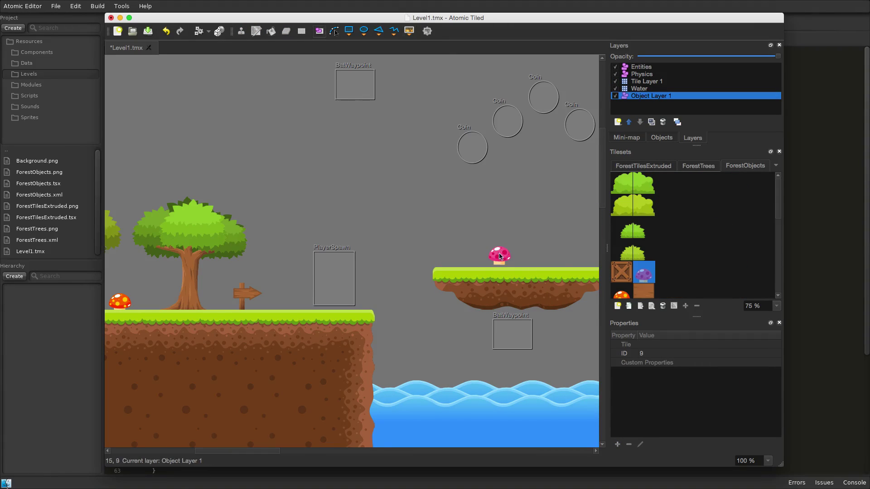
Stack wooden crates from the ForestObjects tileset beside the mushroom on the platform in the Physics layer.
left_click(641, 74)
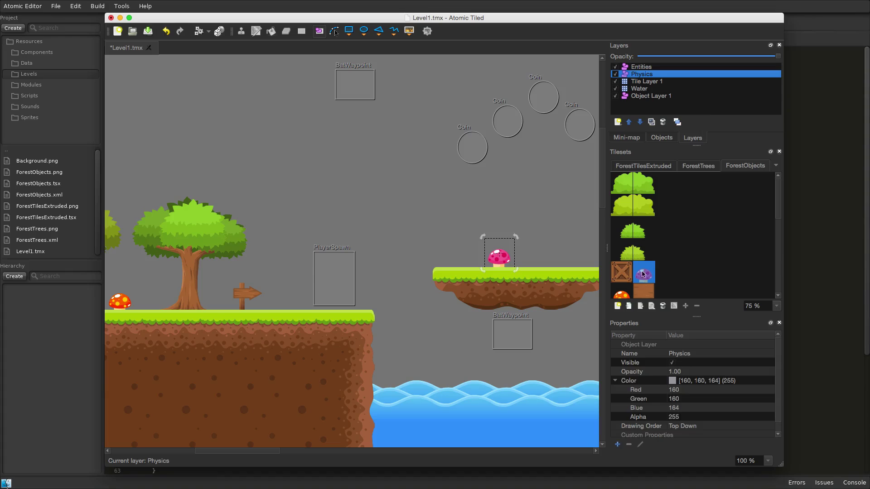
left_click(622, 272)
left_click(549, 249)
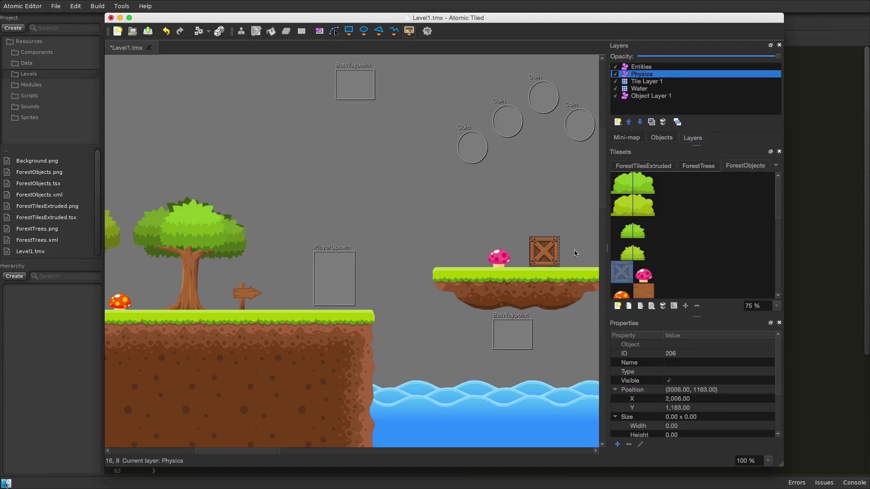
left_click(559, 215)
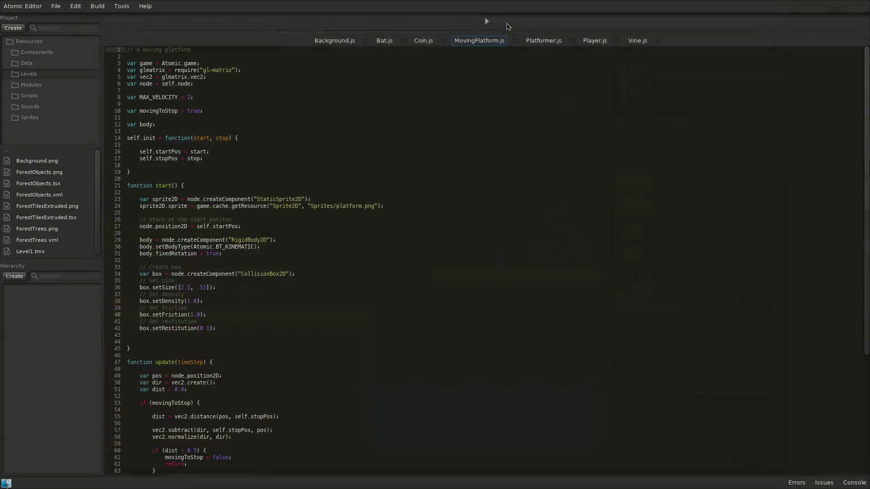
Run the game in Daytime mode and jump the character toward the new floating platform.
left_click(486, 22)
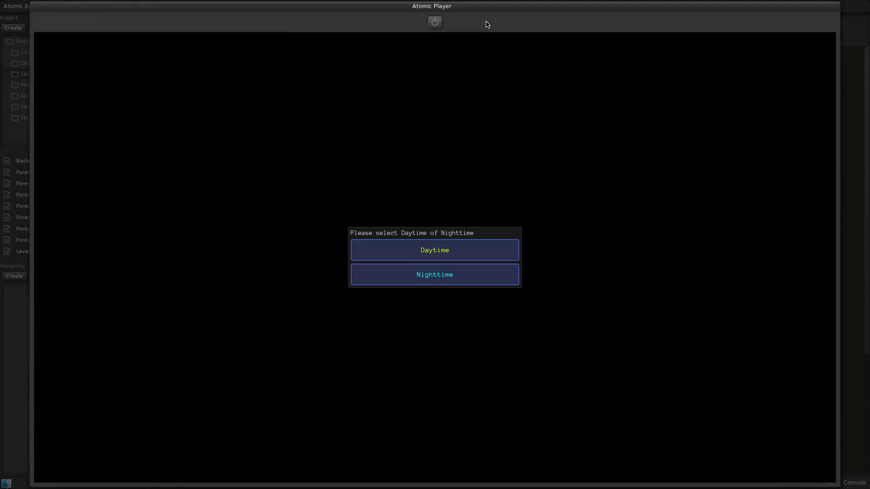
left_click(513, 249)
key("Right")
key("space")
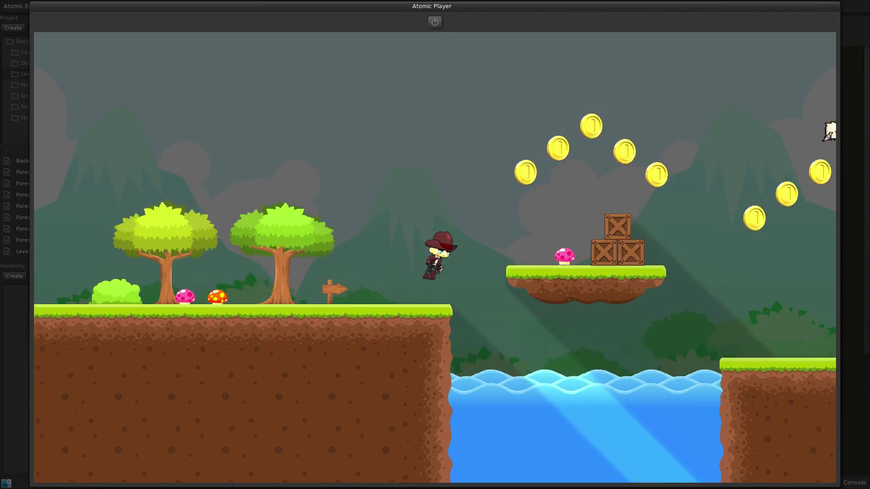
key("space")
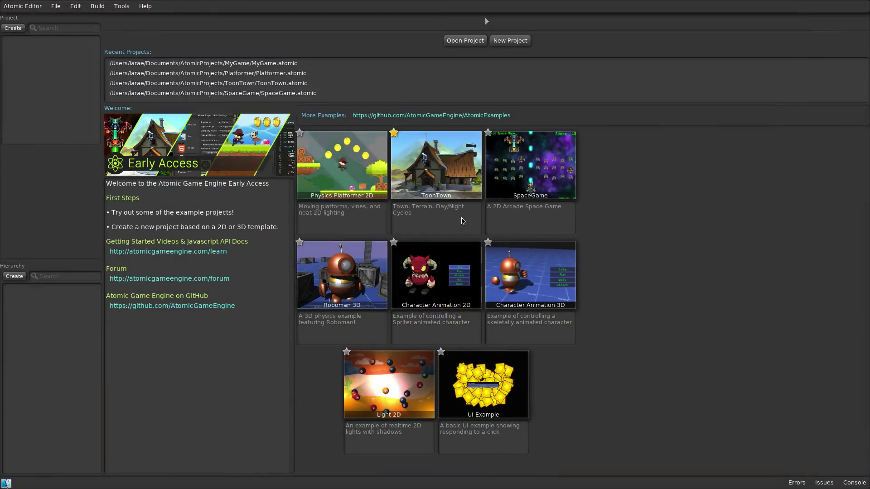
Create a project named MyGame2 from the ToonTown example and walk the robot around the town in a test run.
left_click(457, 186)
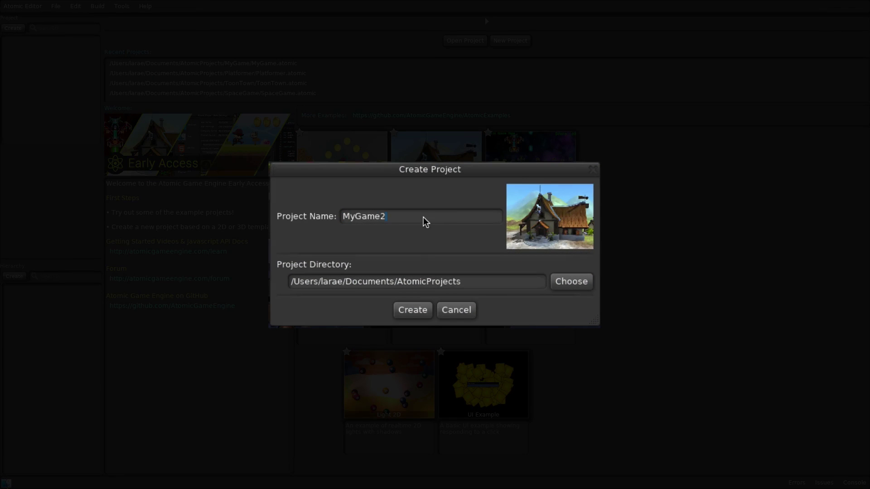
left_click(412, 310)
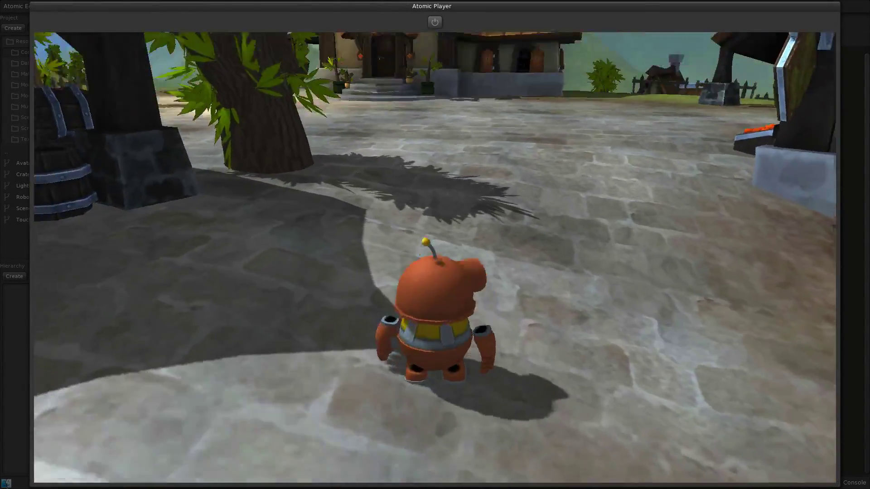
key("w")
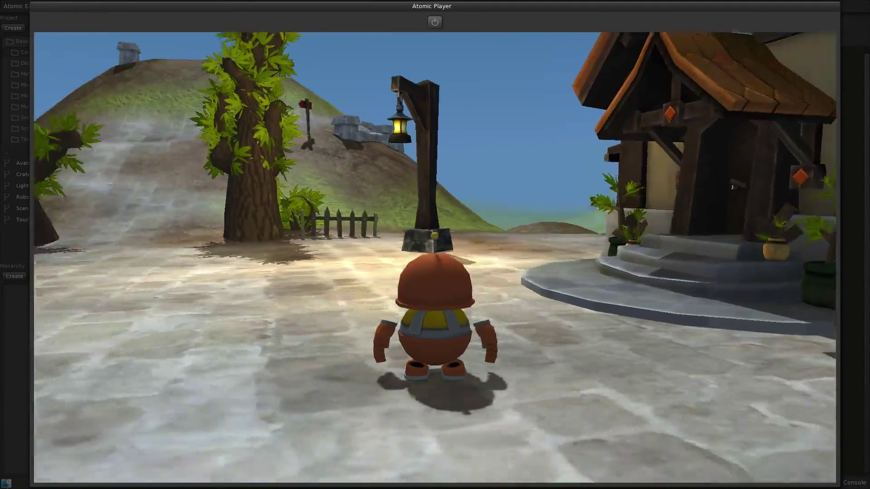
key("Escape")
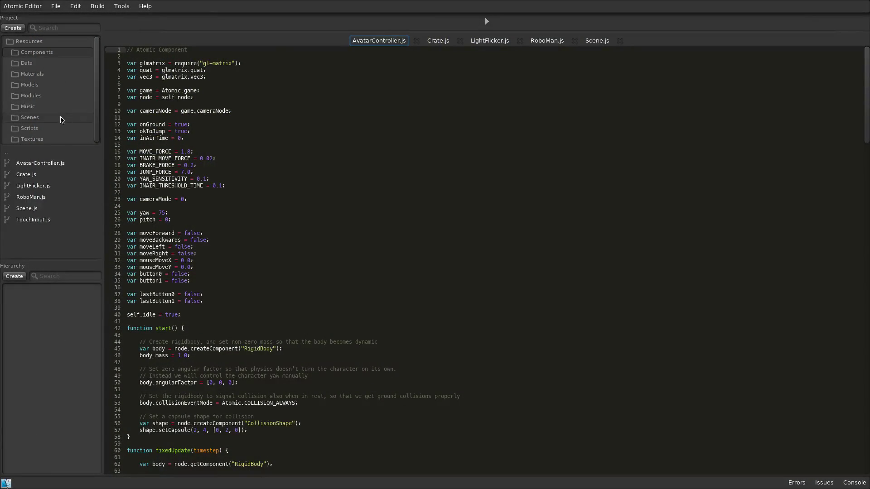
Open ToonTown.scene and, for the last light in the Lights group, set the blue color value to 1 and enable Cast Shadows.
left_click(61, 118)
double_click(37, 163)
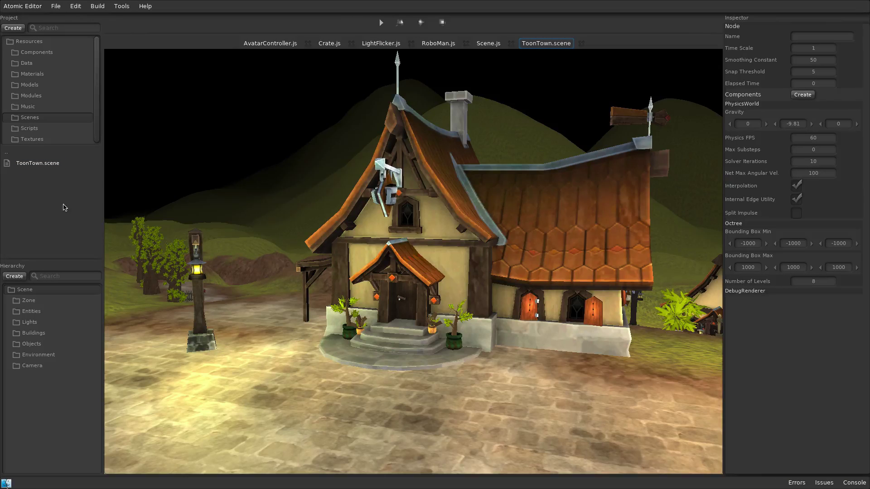
left_click(28, 323)
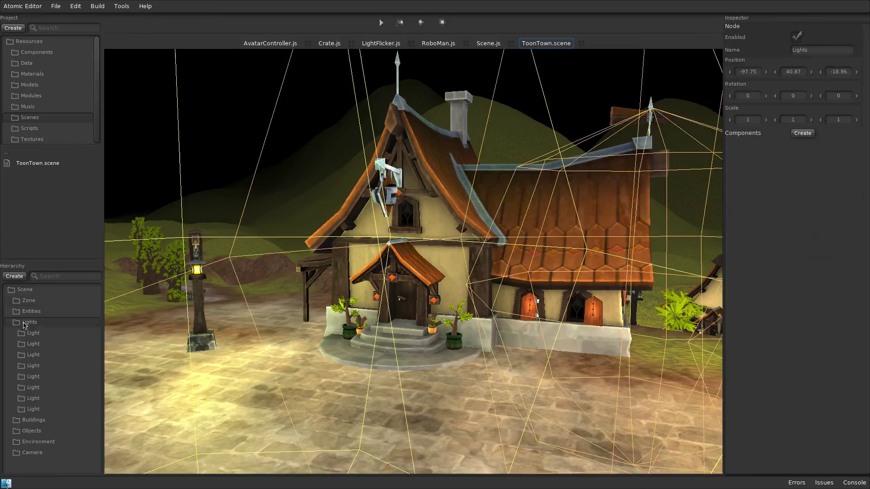
left_click(33, 410)
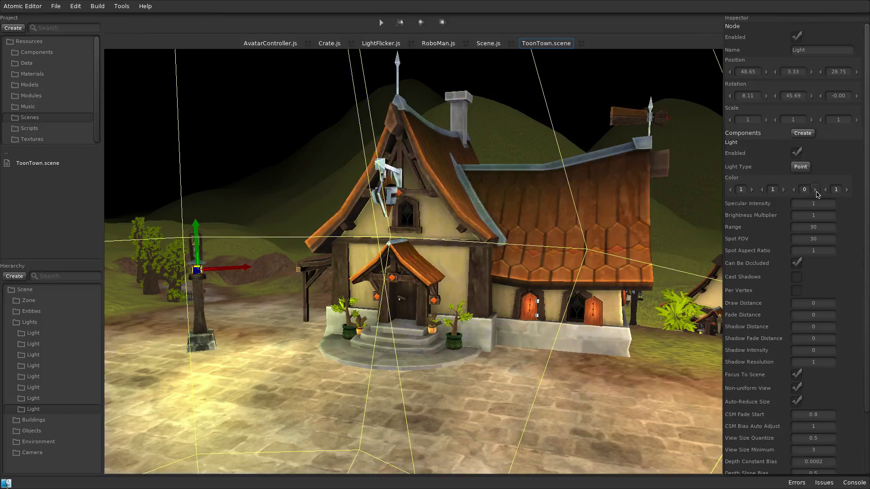
left_click(816, 190)
left_click(796, 276)
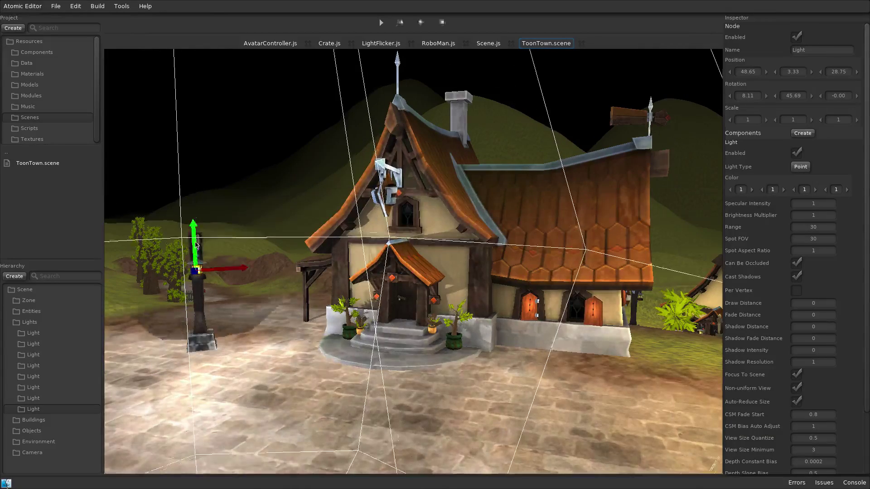
Move the two potted trees from the entrance steps out to either side of the house and shift the PostLight slightly away from it.
left_click(348, 330)
left_click_drag(372, 340, 318, 330)
left_click_drag(292, 302, 555, 316)
left_click(198, 299)
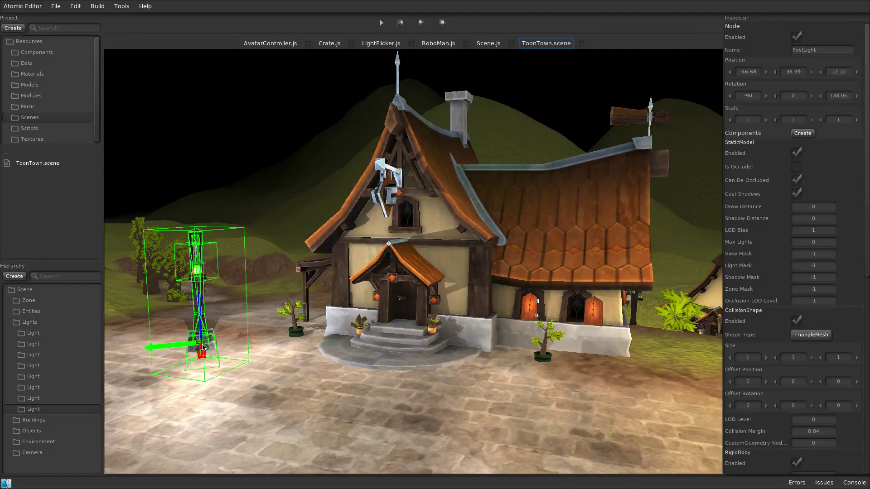
left_click_drag(180, 348, 154, 347)
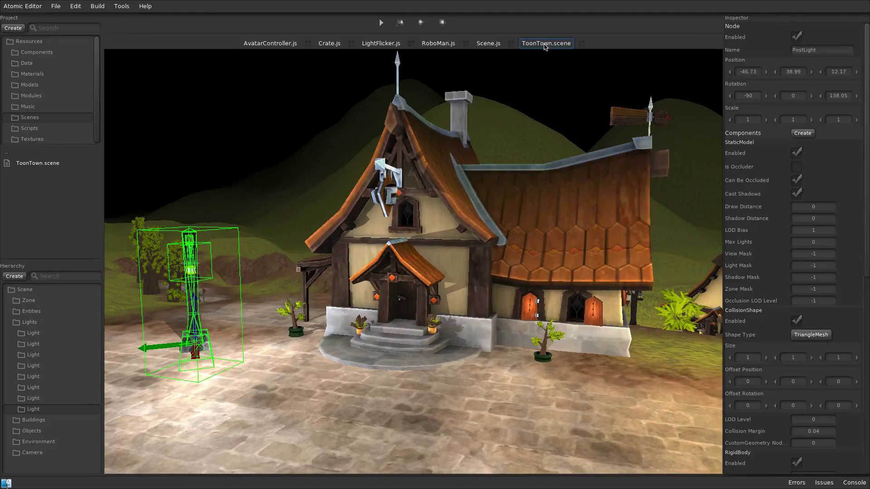
Set the timeStep multiplier in the update function of Scene.js to 1 and test-run the faster day cycle.
left_click(483, 47)
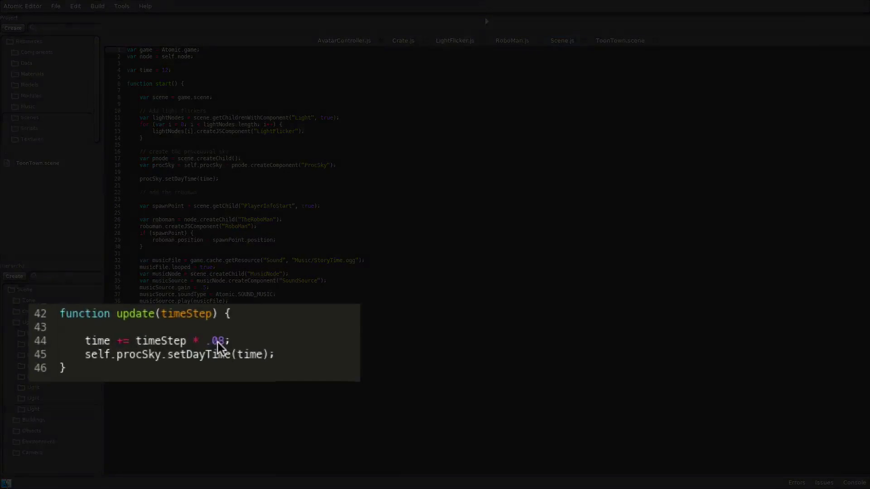
left_click(211, 342)
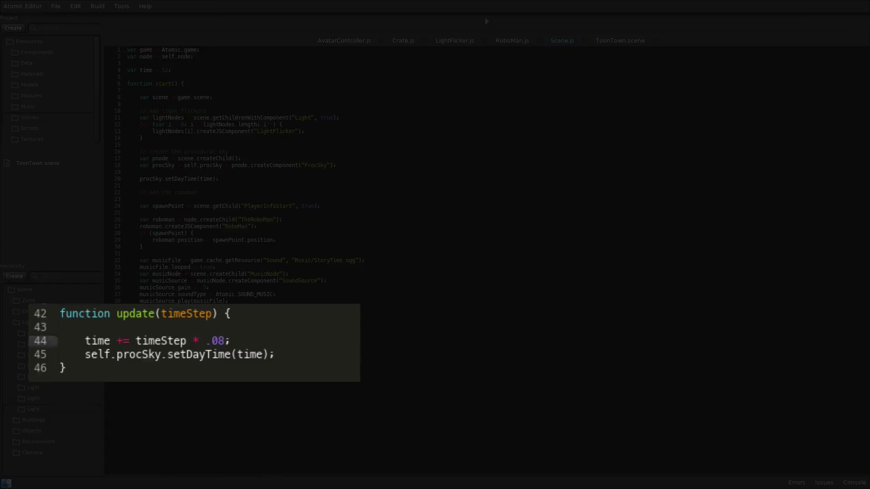
key("BackSpace")
key("BackSpace")
key("BackSpace")
type("1")
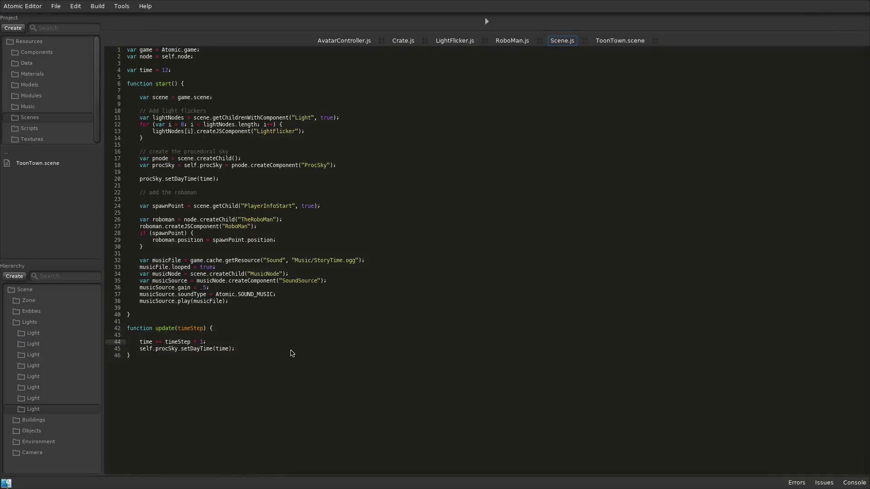
left_click(485, 18)
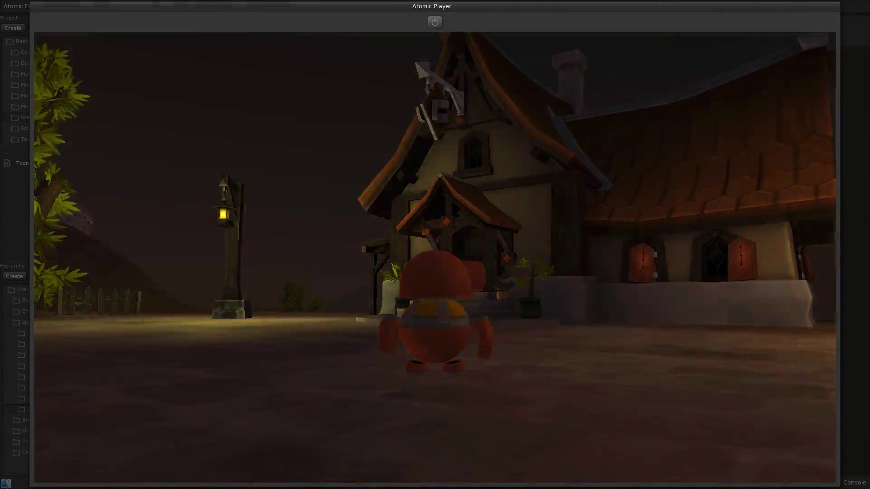
key("Escape")
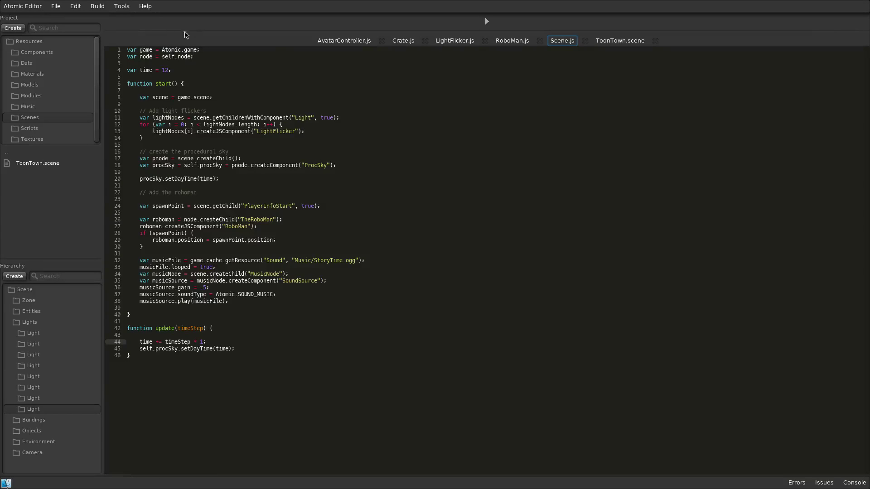
Set Windows as the current platform in the ToonTown project's build settings.
left_click(104, 9)
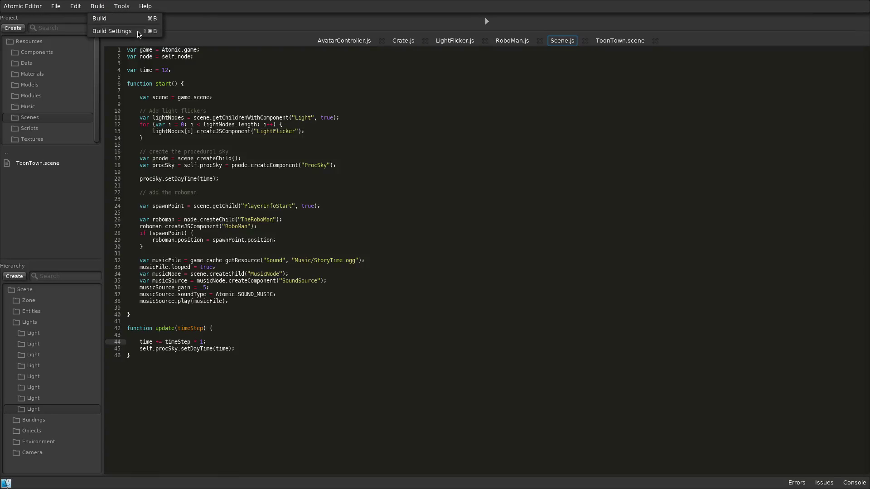
left_click(139, 35)
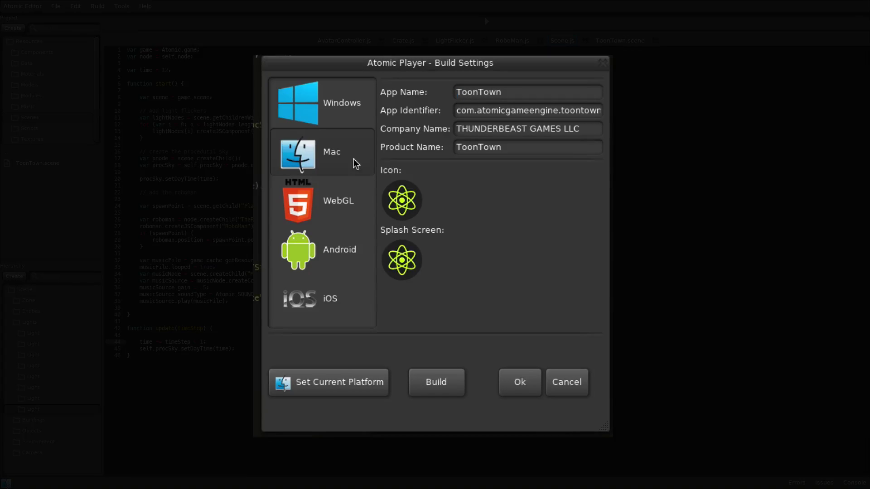
left_click(352, 117)
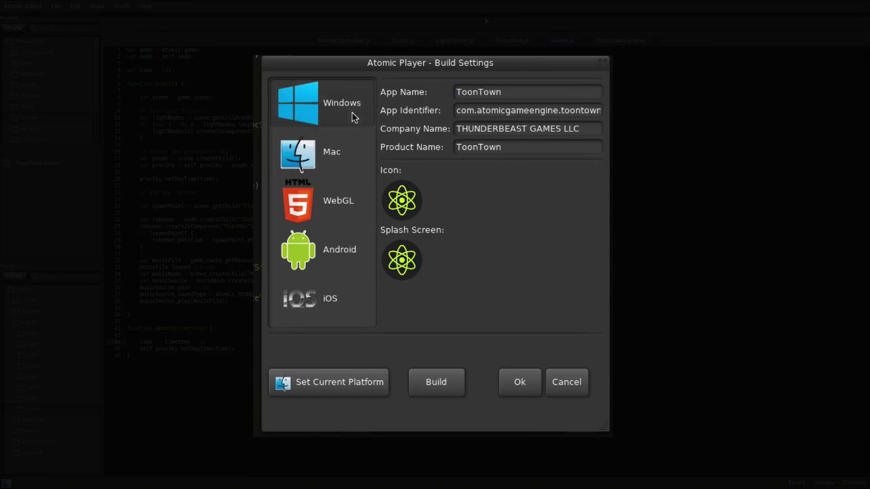
left_click(354, 381)
Build the Windows player to the default Deployment output path and open the resulting build folder.
left_click(435, 383)
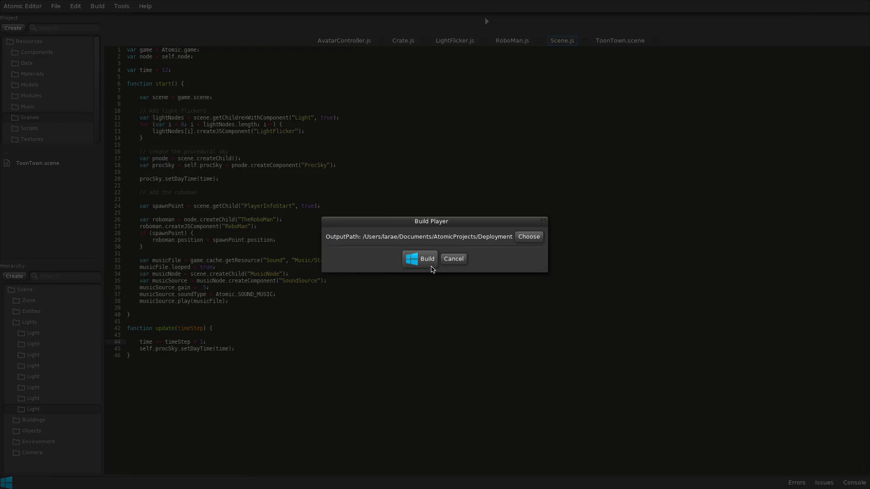
left_click(430, 266)
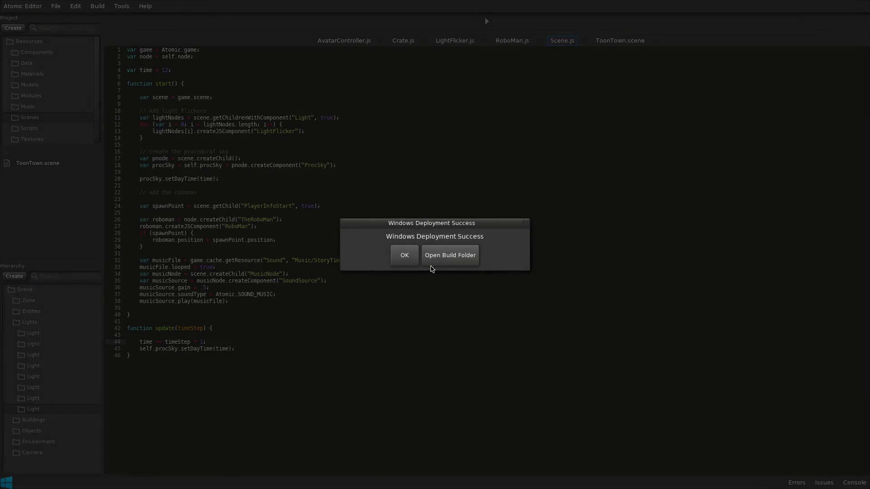
left_click(448, 261)
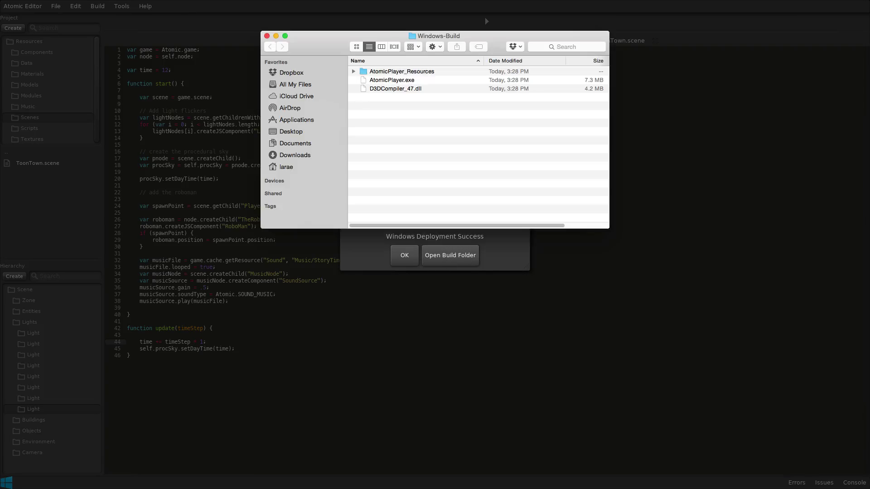